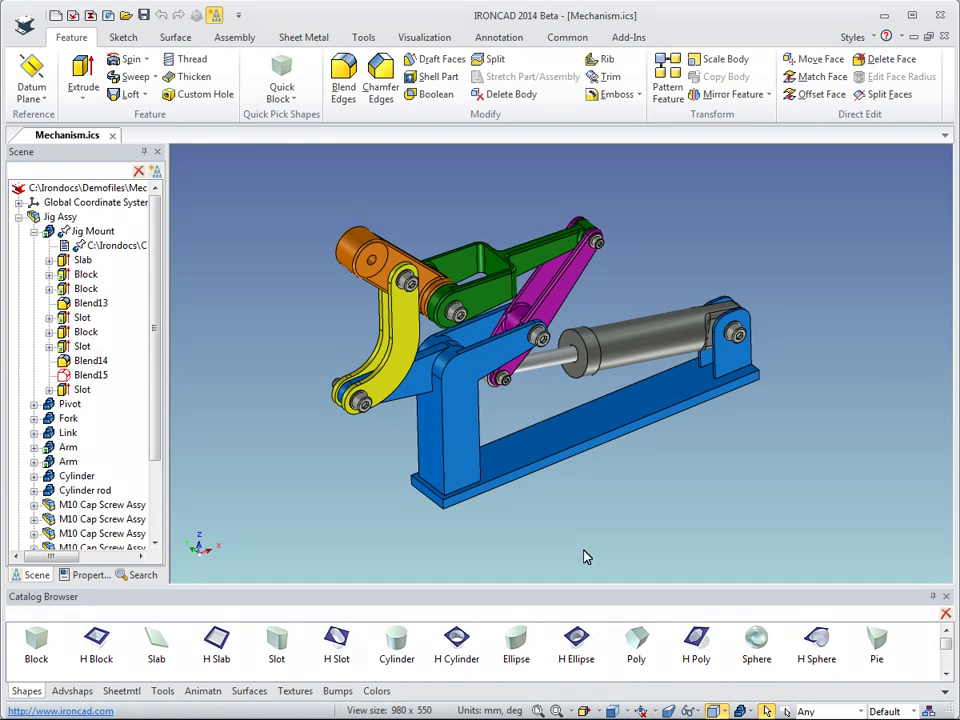
# Cycle through the Advshps, Sheetmtl, Tools, Animatn, Surfaces, Textures, Bumps and Colors catalogs.
pyautogui.click(421, 602)
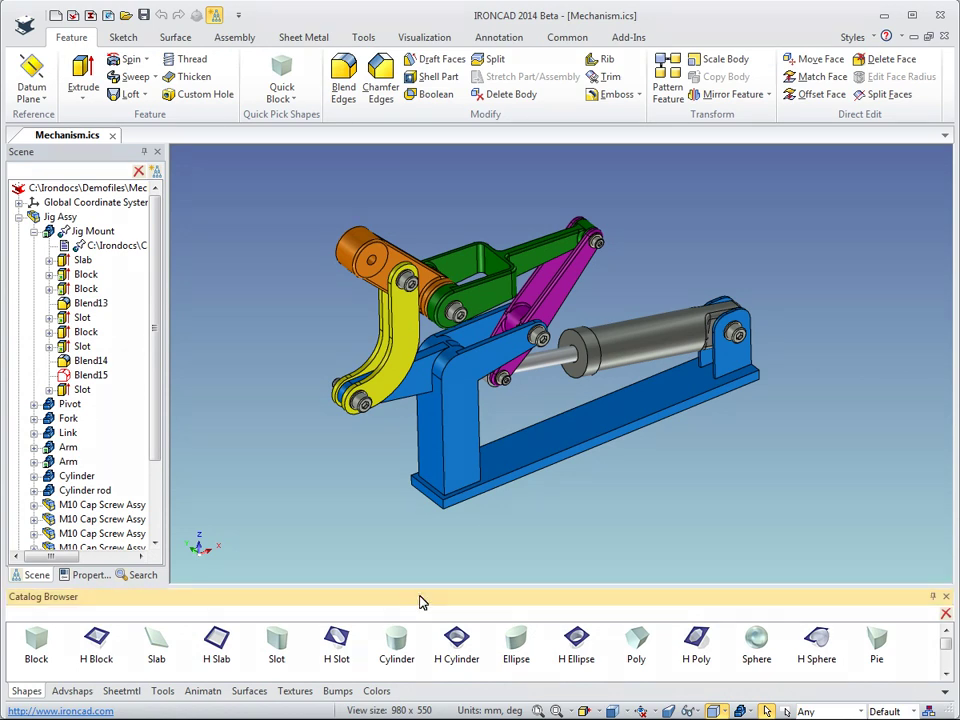
pyautogui.click(69, 694)
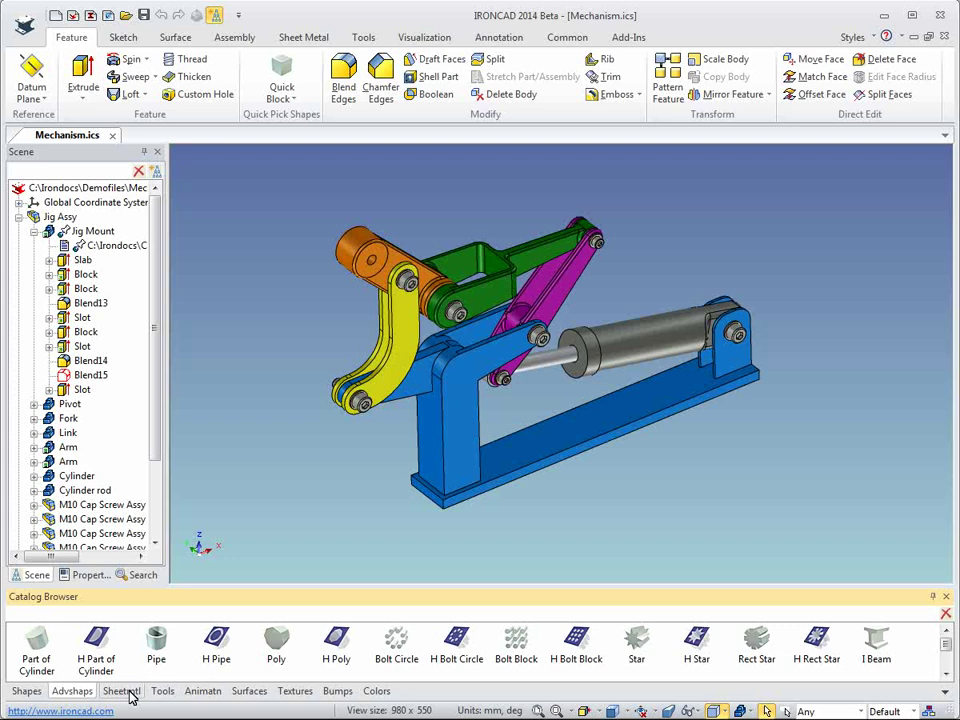
pyautogui.click(131, 692)
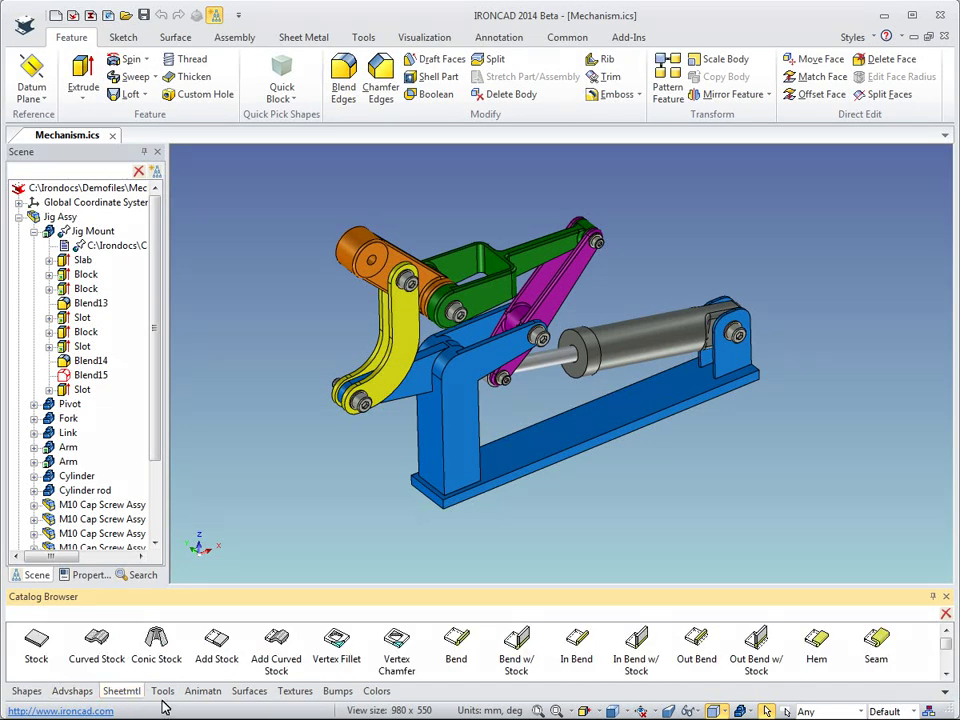
pyautogui.click(164, 692)
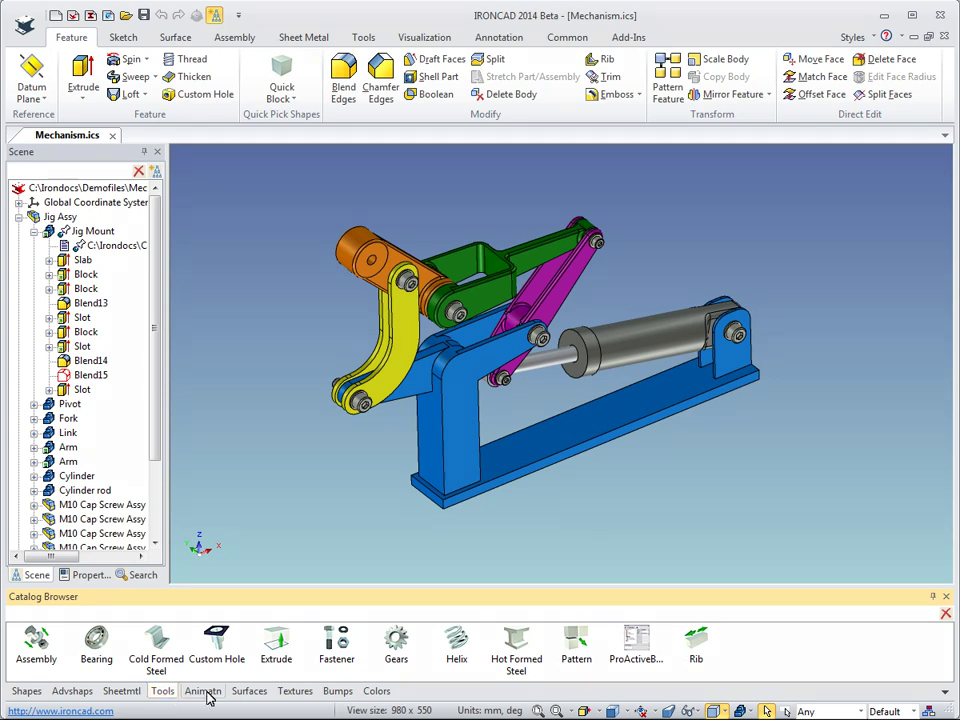
pyautogui.click(206, 692)
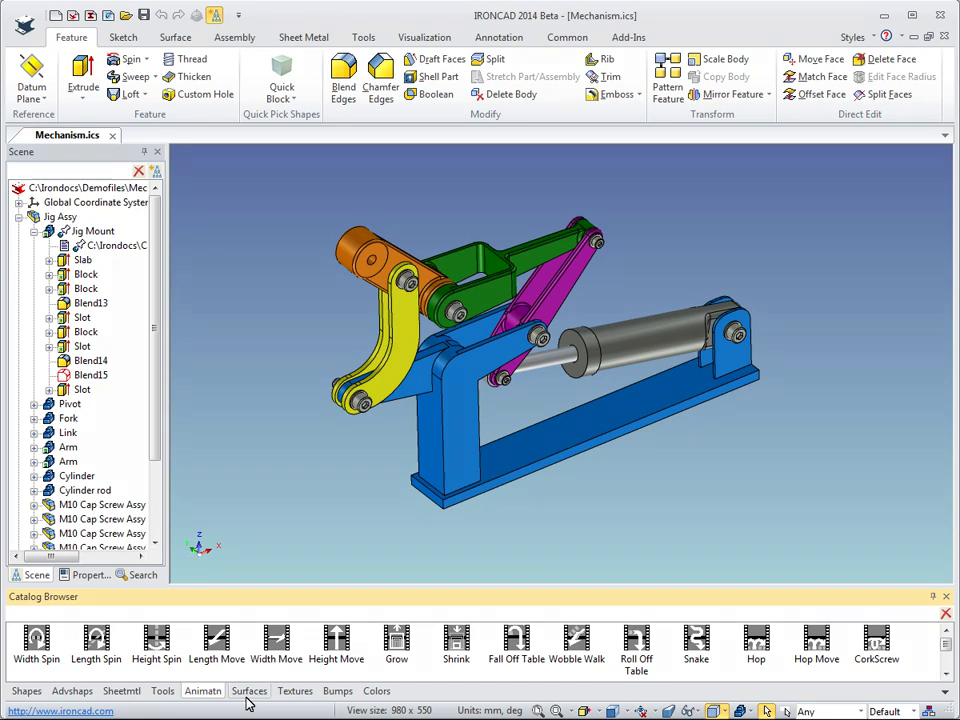
pyautogui.click(253, 691)
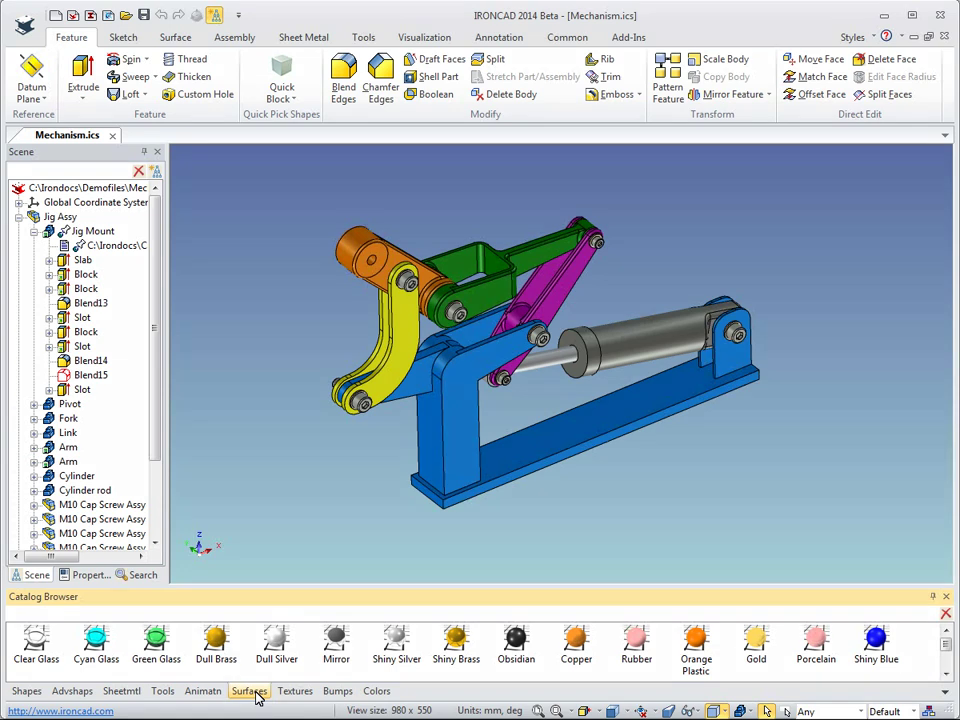
pyautogui.click(297, 691)
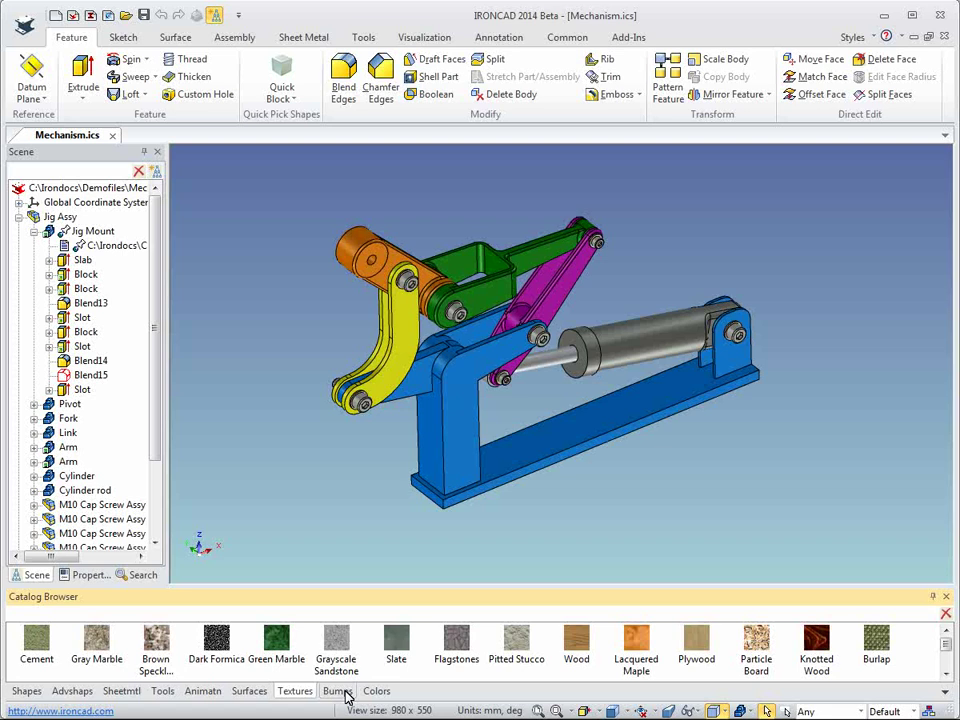
pyautogui.click(338, 692)
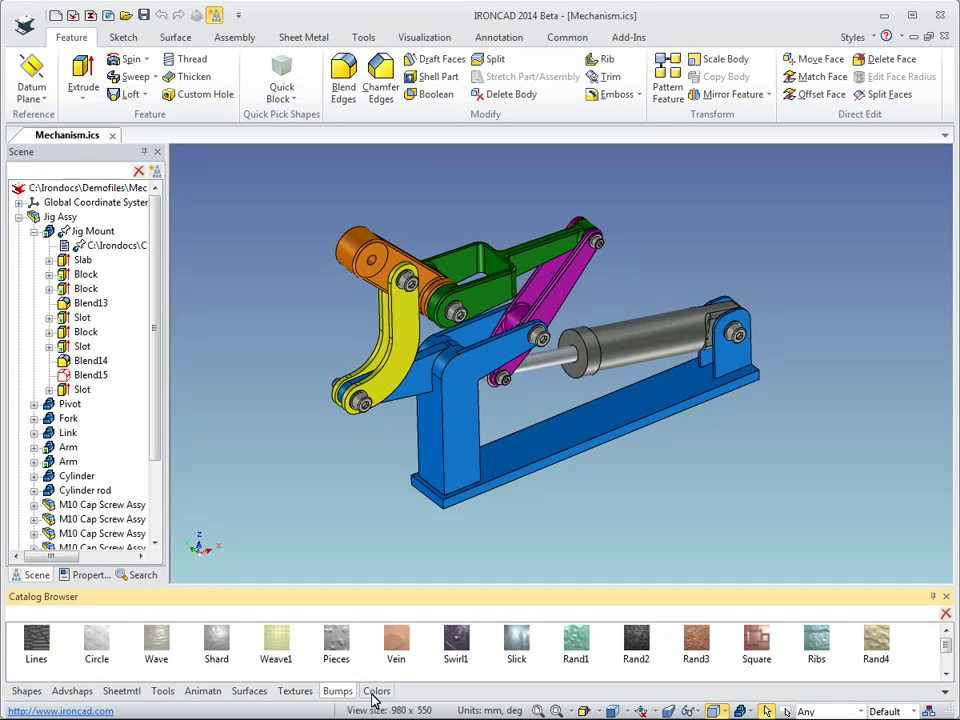
pyautogui.click(376, 692)
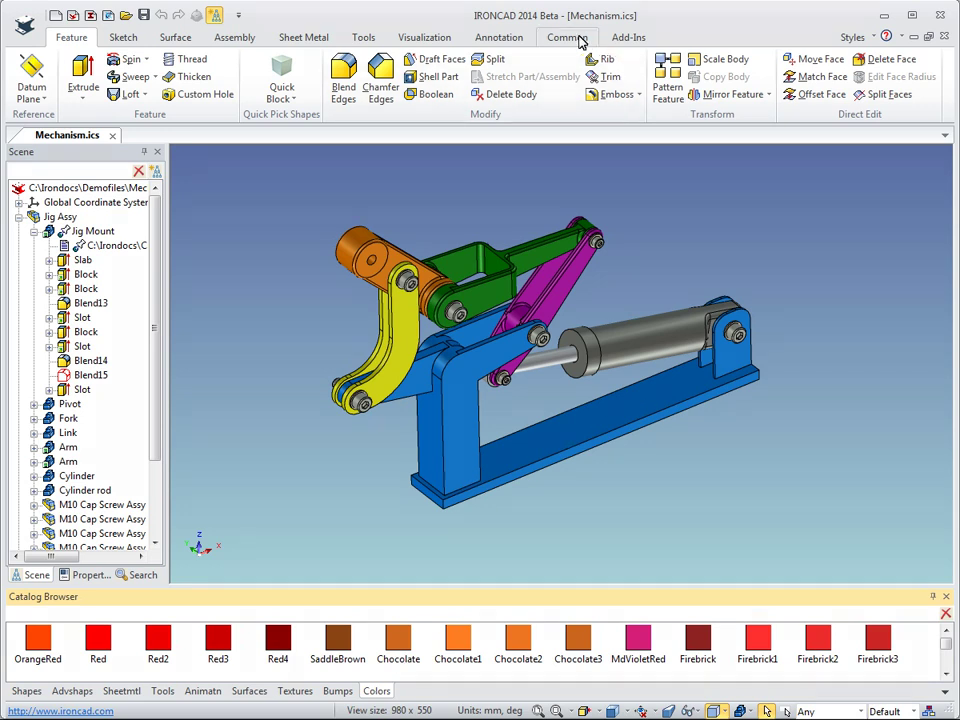
# Create a new catalog, Catalog2, and add the green Fork part to it.
pyautogui.click(577, 40)
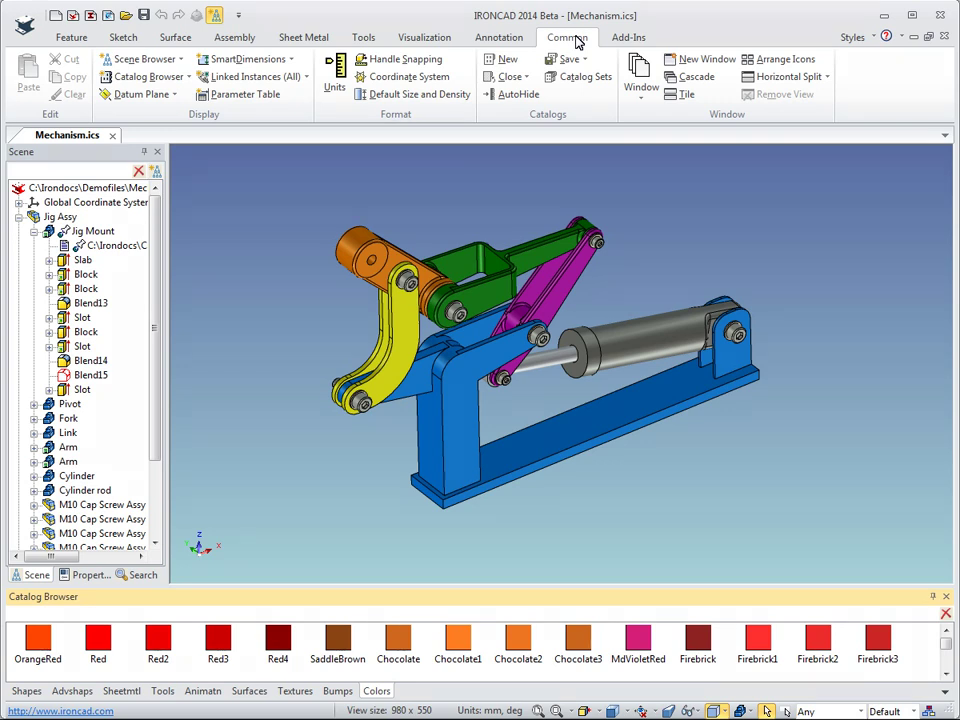
pyautogui.click(507, 61)
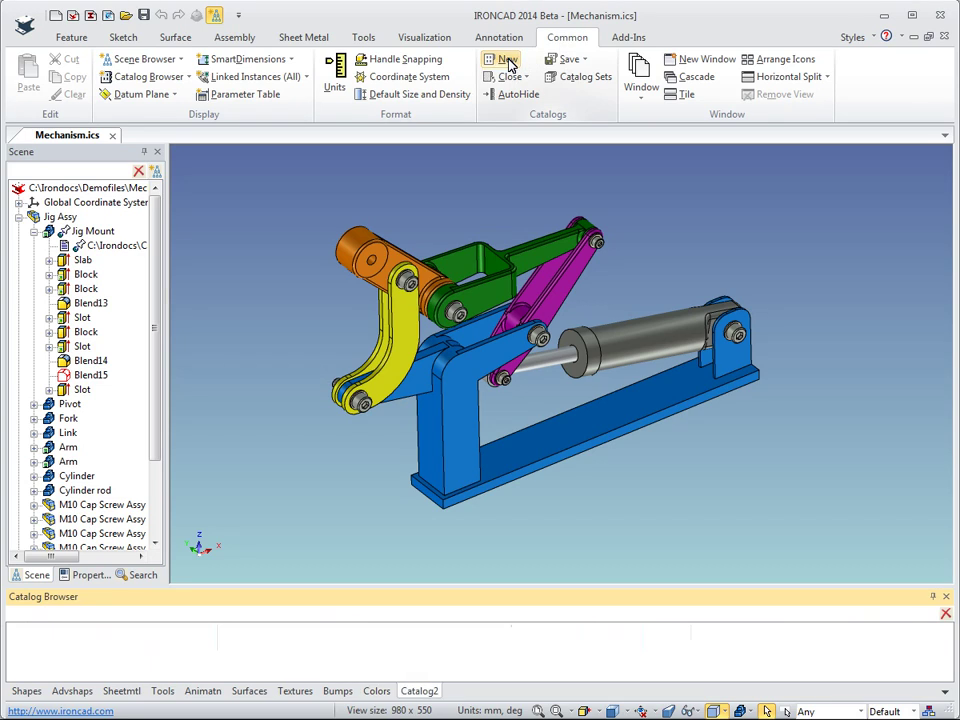
pyautogui.click(500, 296)
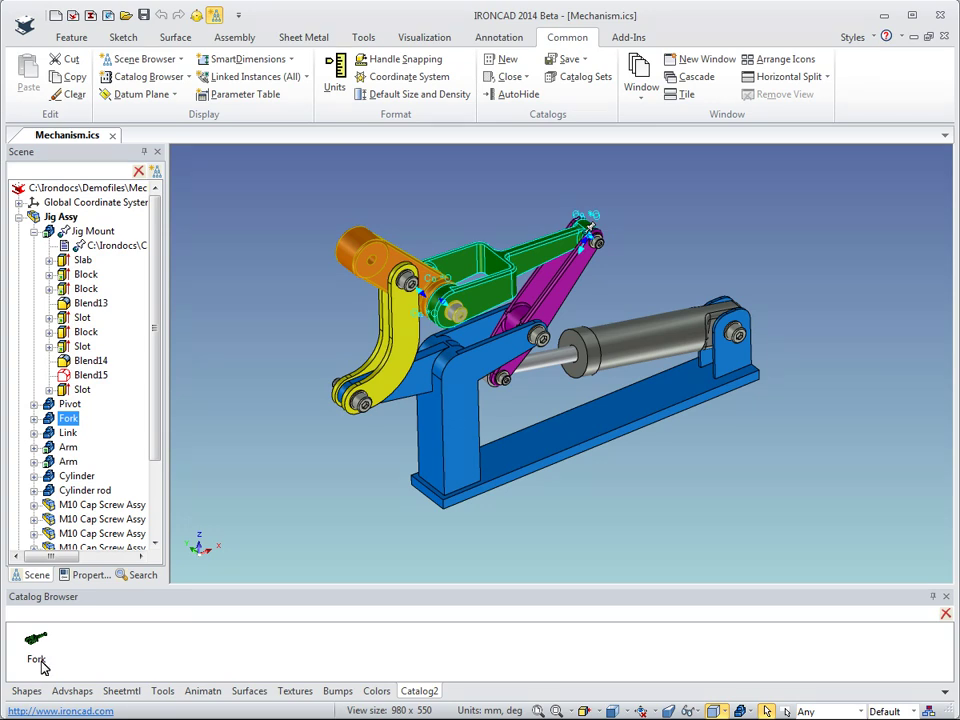
pyautogui.click(767, 241)
# Test-drop two Fork copies from Catalog2 into the scene, then delete both.
pyautogui.moveTo(767, 241); pyautogui.dragTo(767, 238)
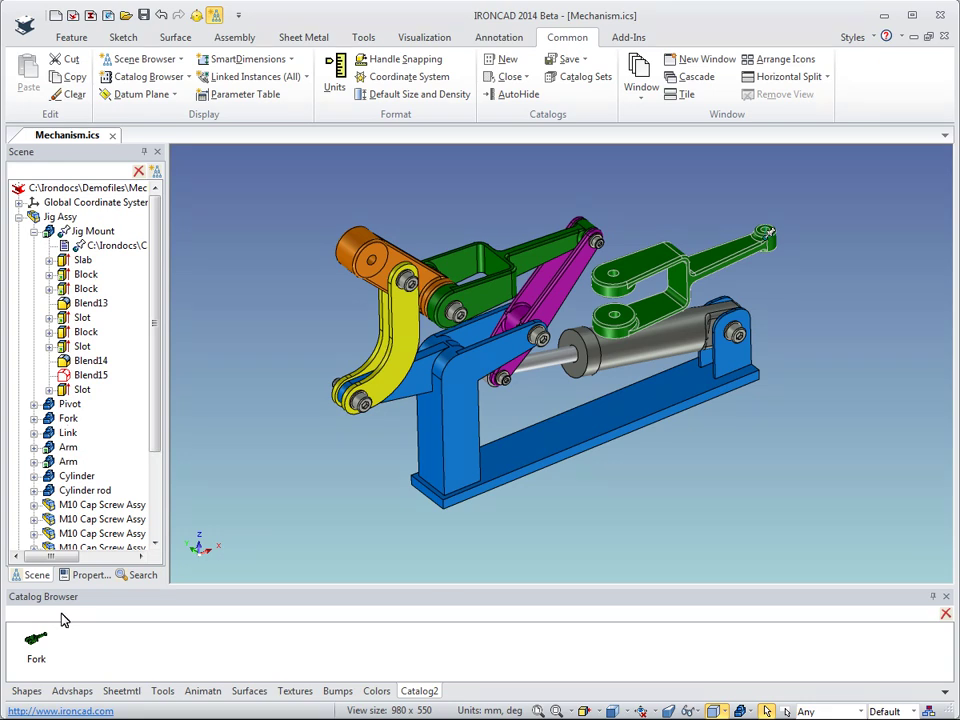
pyautogui.moveTo(722, 508); pyautogui.dragTo(721, 500)
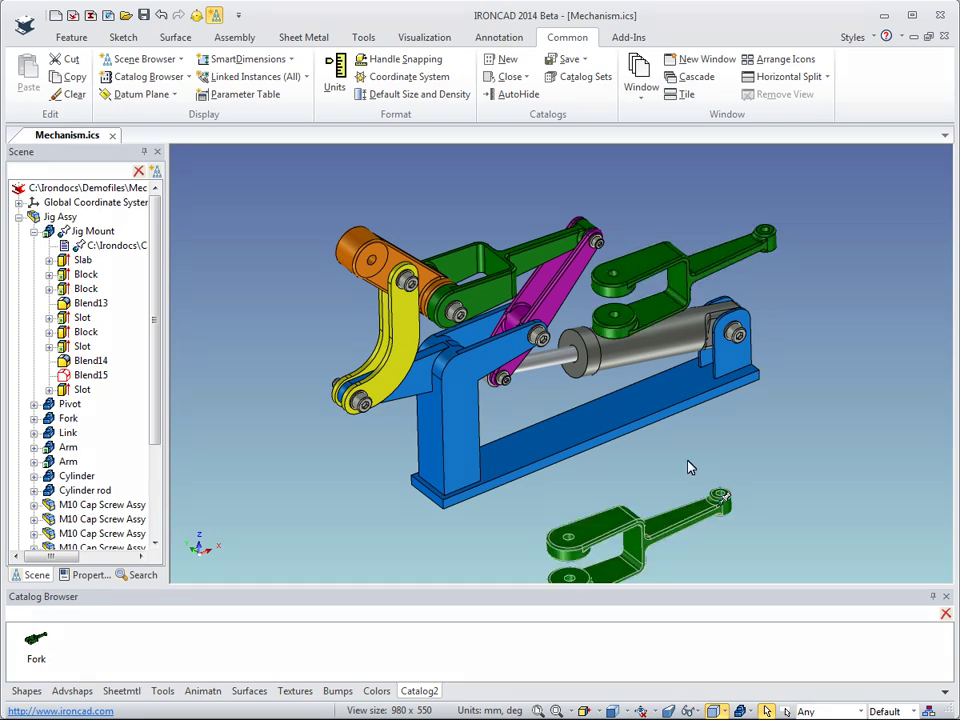
pyautogui.press('Delete')
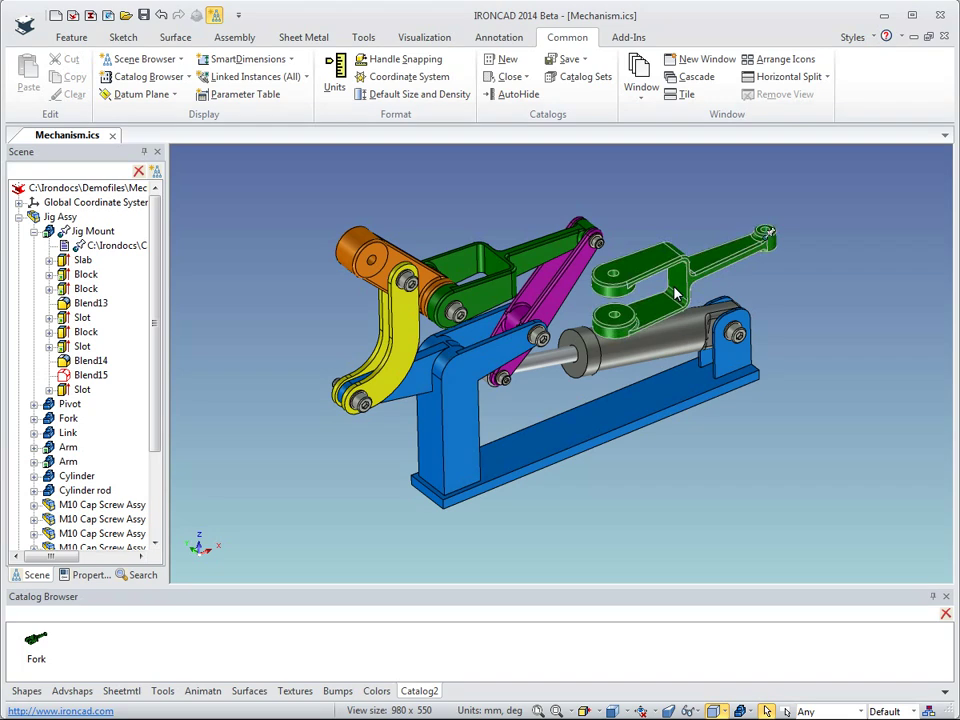
pyautogui.click(682, 310)
pyautogui.press('Delete')
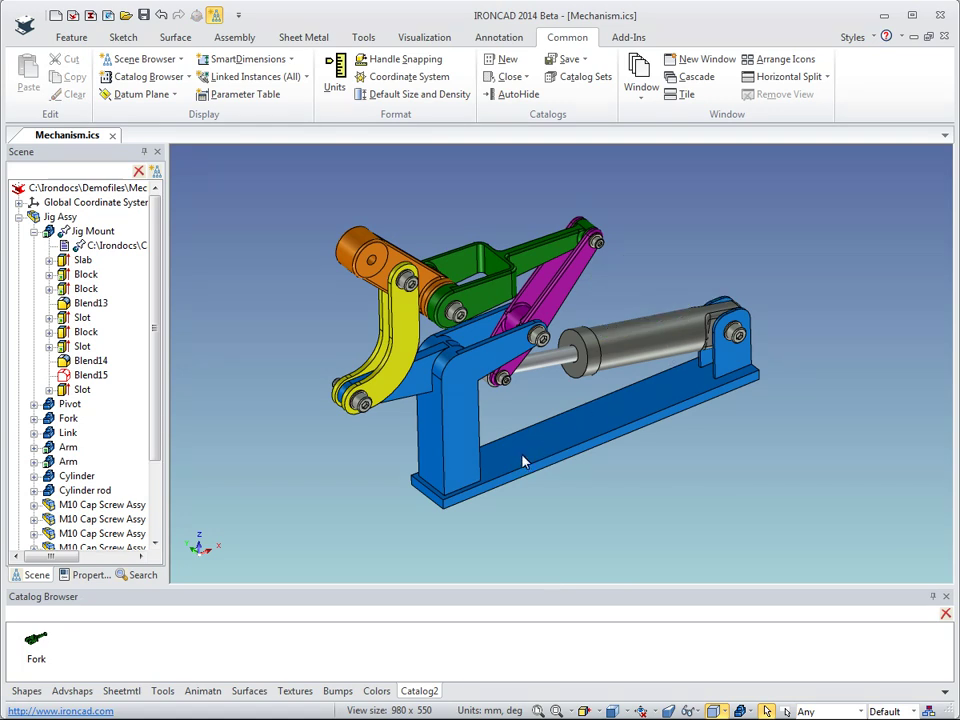
# Drag Jig Mount into Catalog2, keeping its external file link, then deselect it.
pyautogui.click(447, 455)
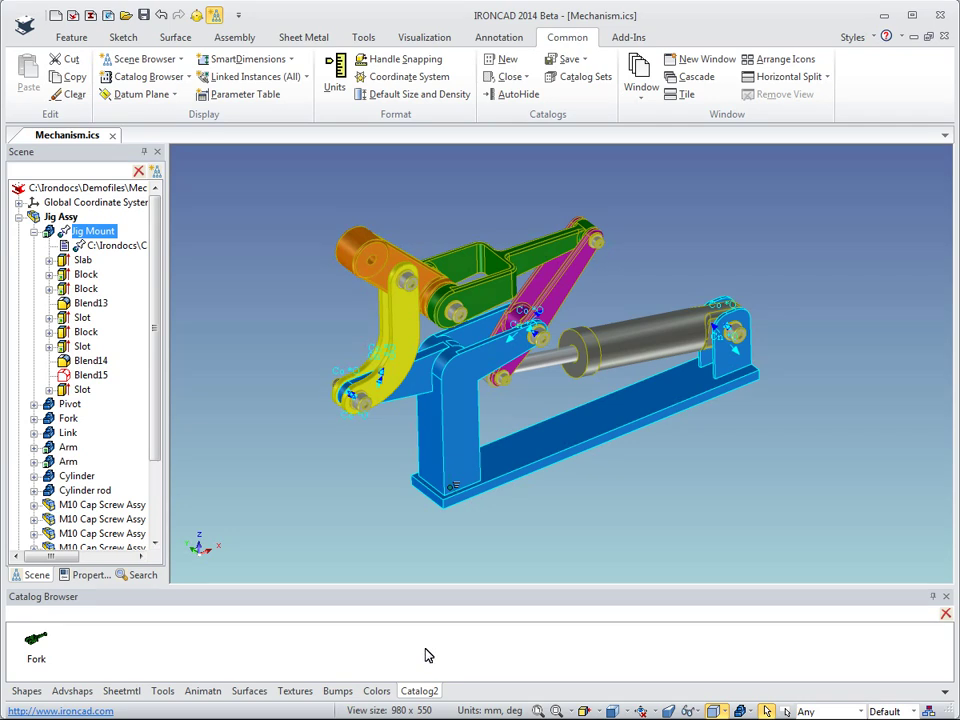
pyautogui.moveTo(425, 655); pyautogui.dragTo(425, 655)
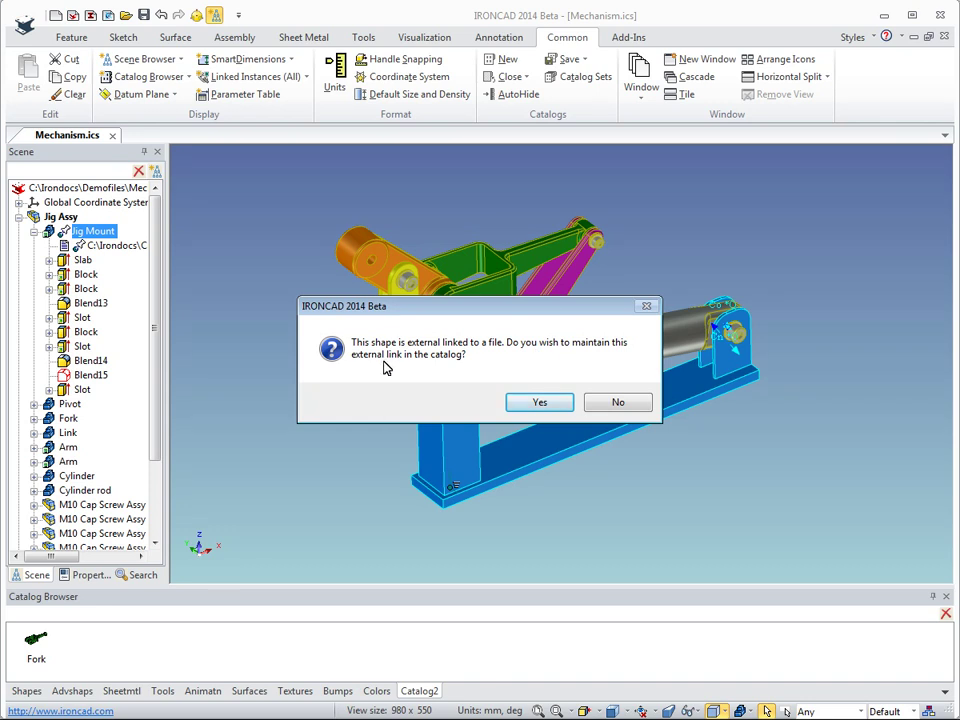
pyautogui.click(537, 404)
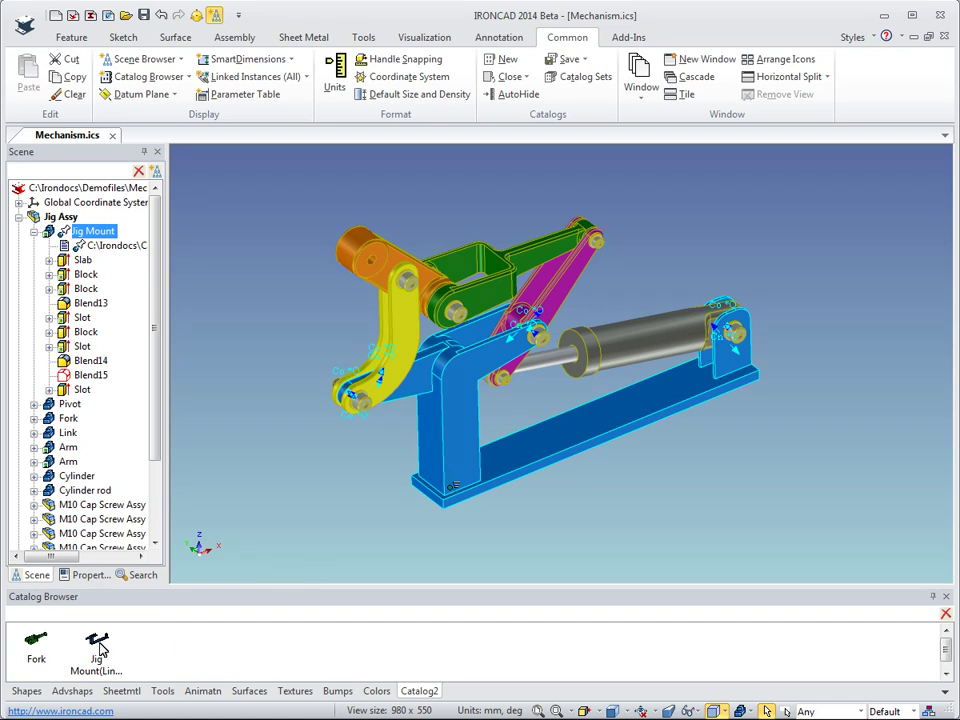
pyautogui.click(588, 167)
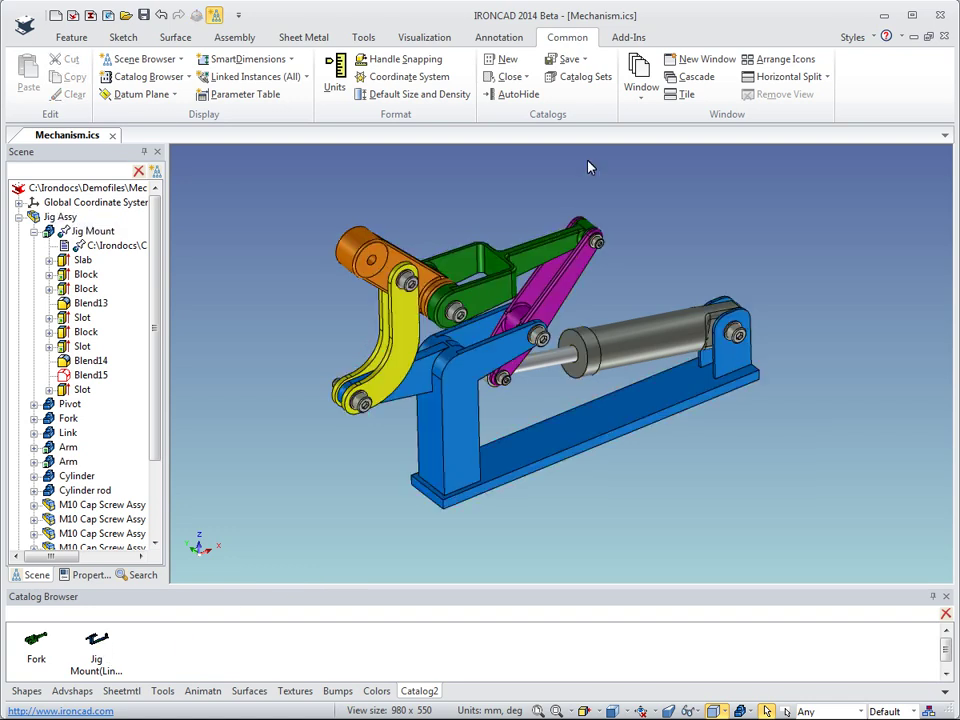
# Load the Rendering catalog set through the Catalog Sets manager.
pyautogui.click(585, 87)
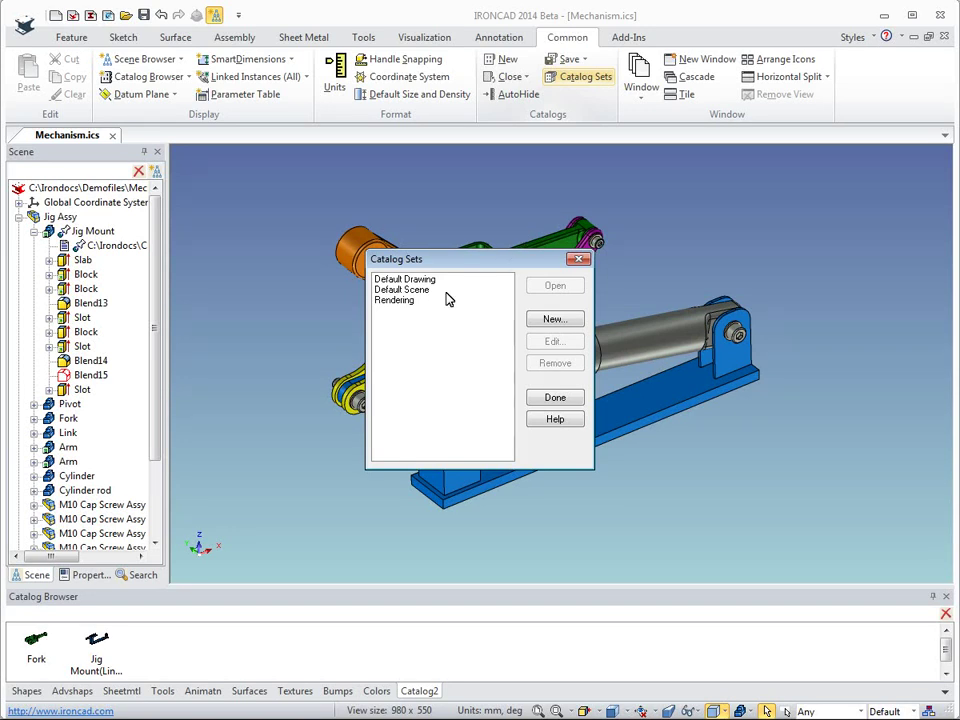
pyautogui.click(382, 302)
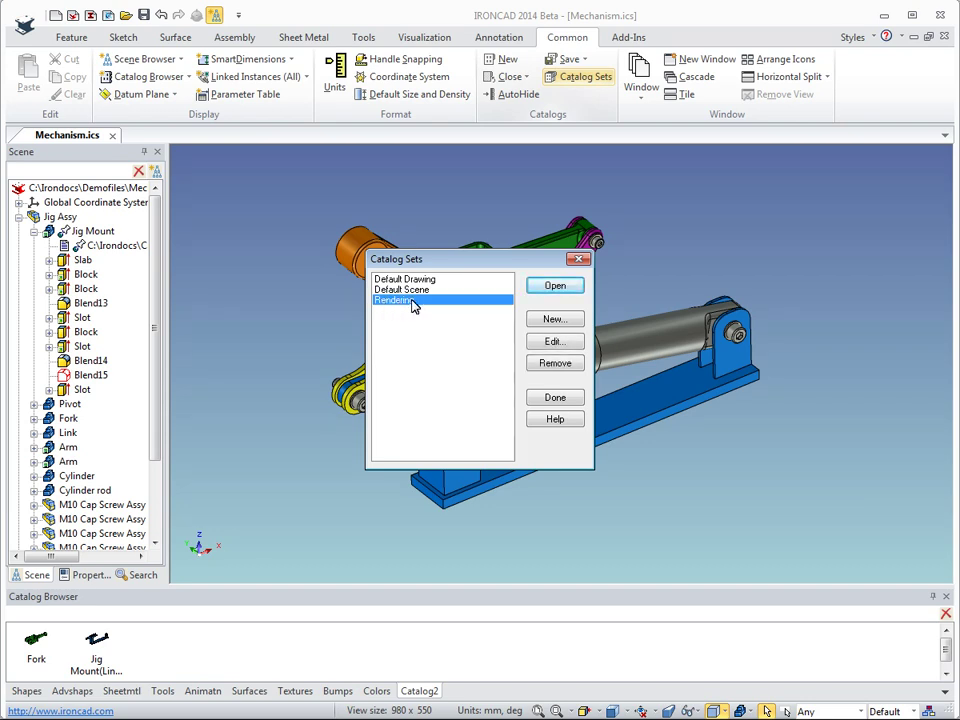
pyautogui.click(551, 287)
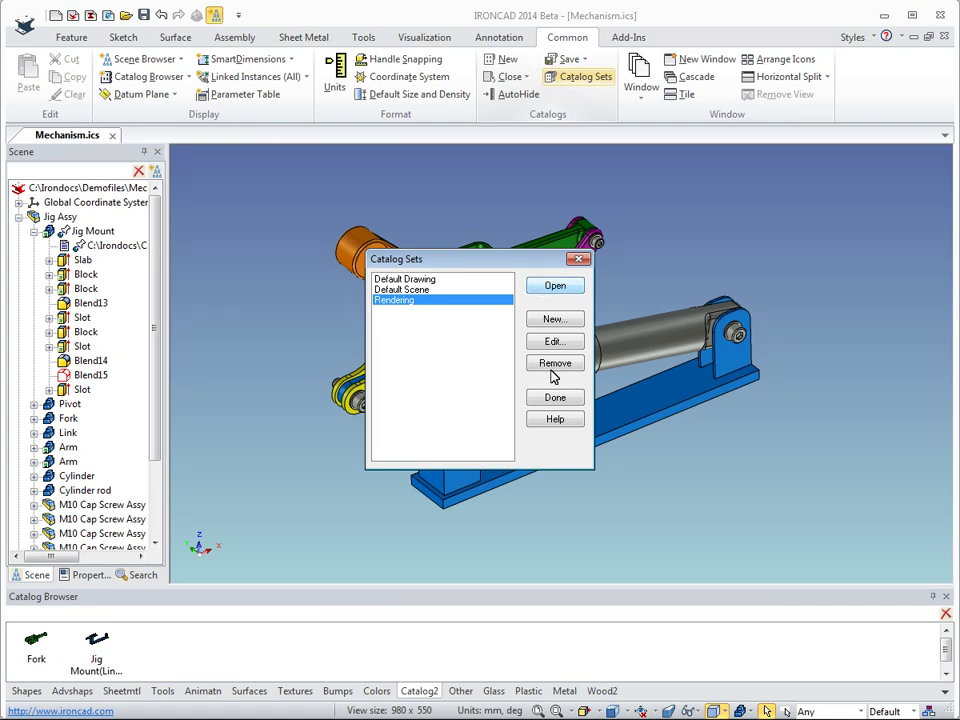
pyautogui.click(556, 398)
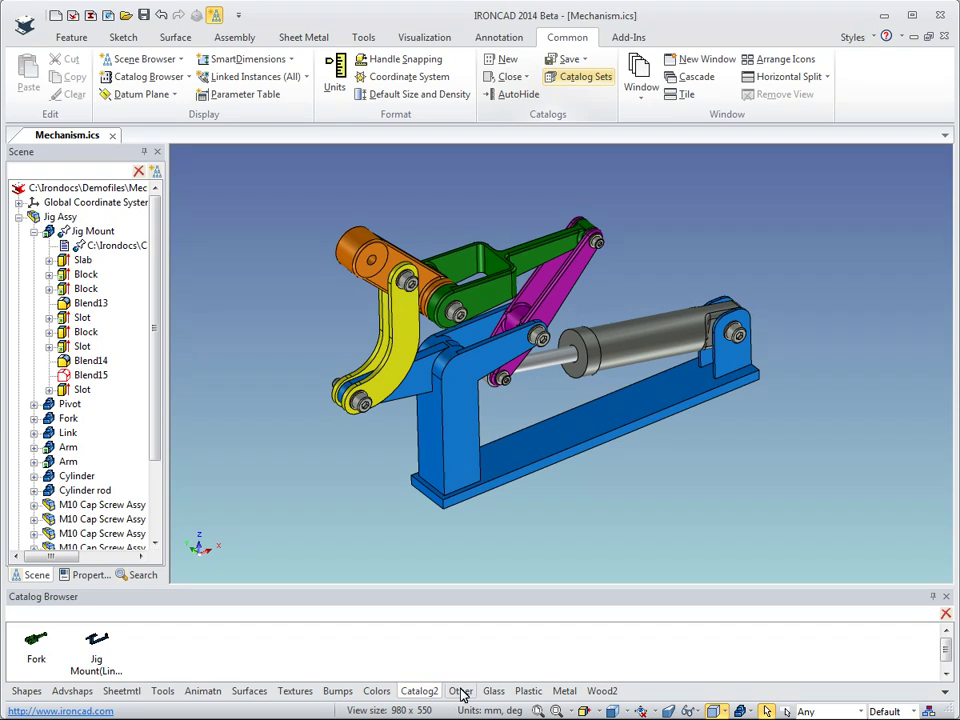
pyautogui.click(460, 692)
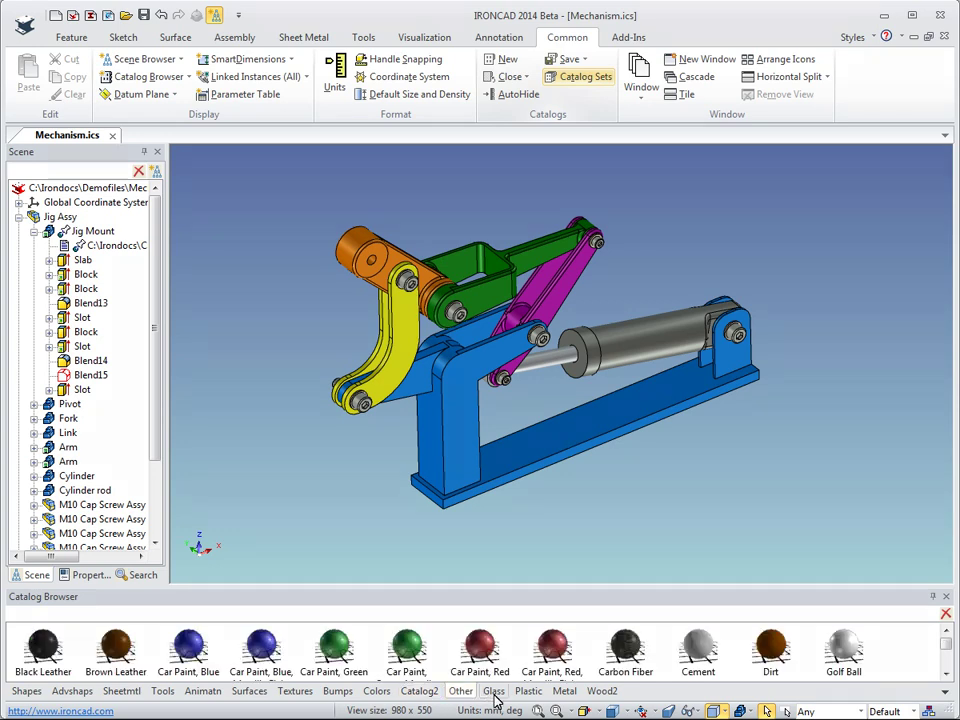
pyautogui.click(495, 694)
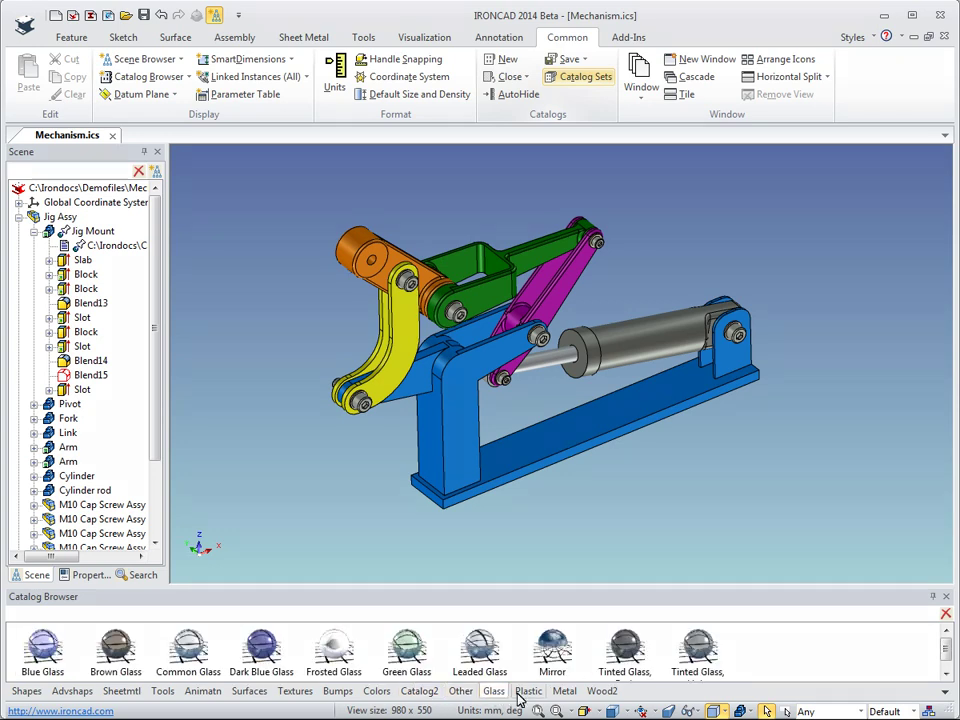
pyautogui.click(530, 694)
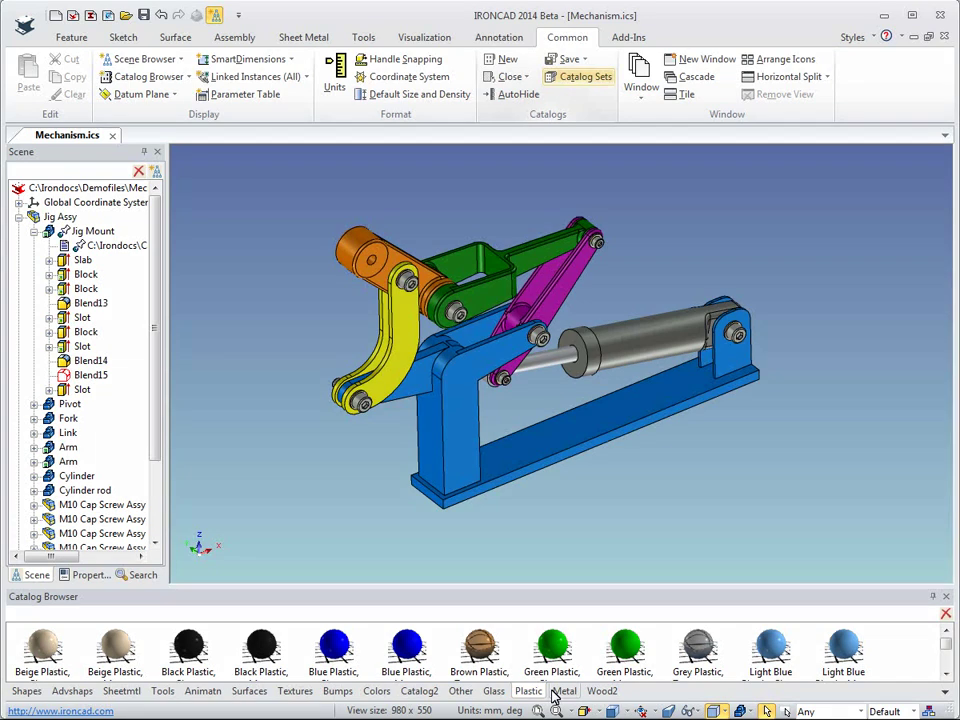
pyautogui.click(563, 693)
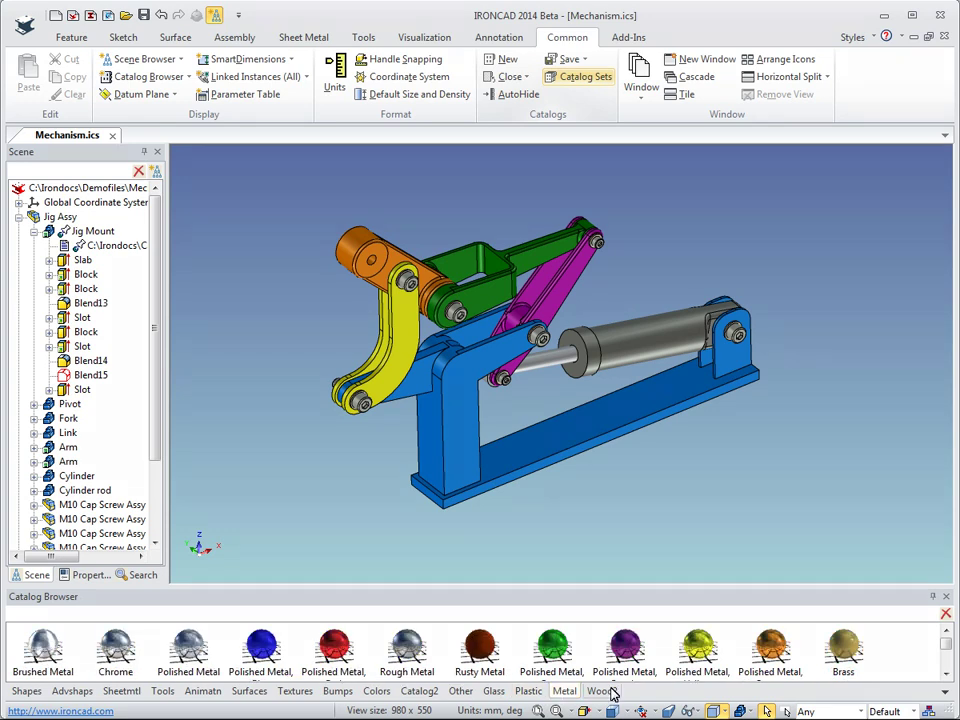
pyautogui.click(611, 693)
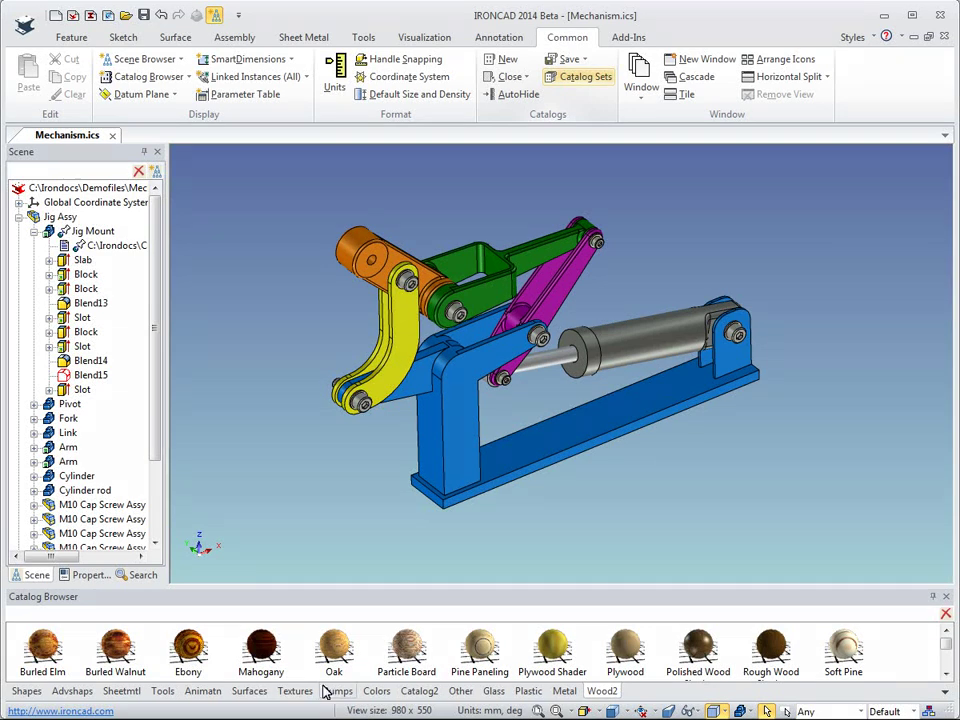
pyautogui.click(410, 692)
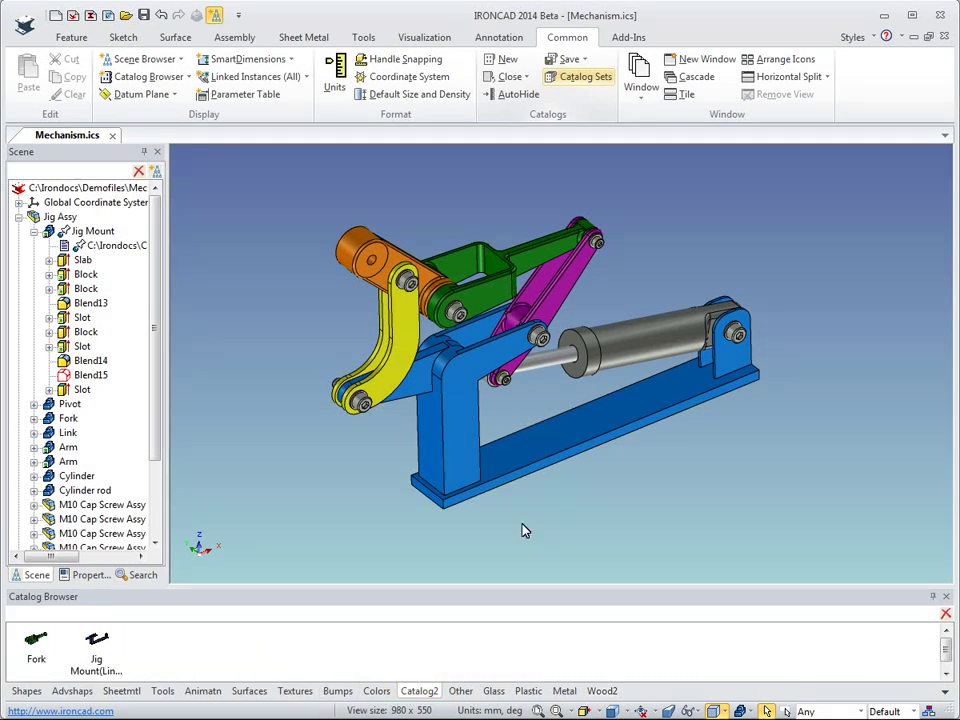
# Pick up the Jig Mount part's blue surface style with the Fill EyeDropper.
pyautogui.click(462, 455)
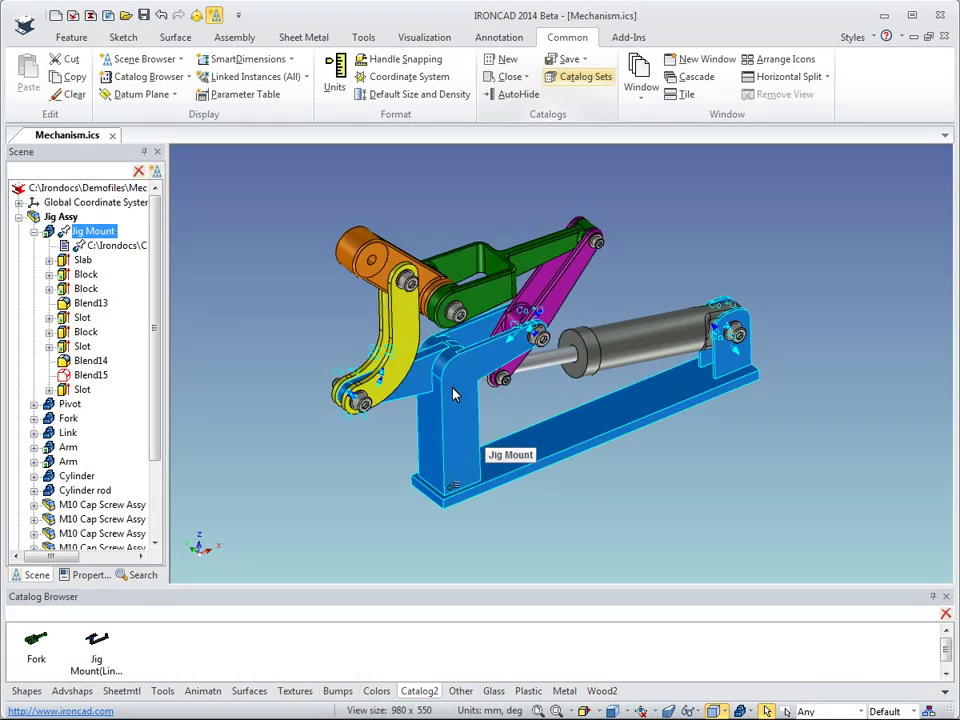
pyautogui.click(420, 37)
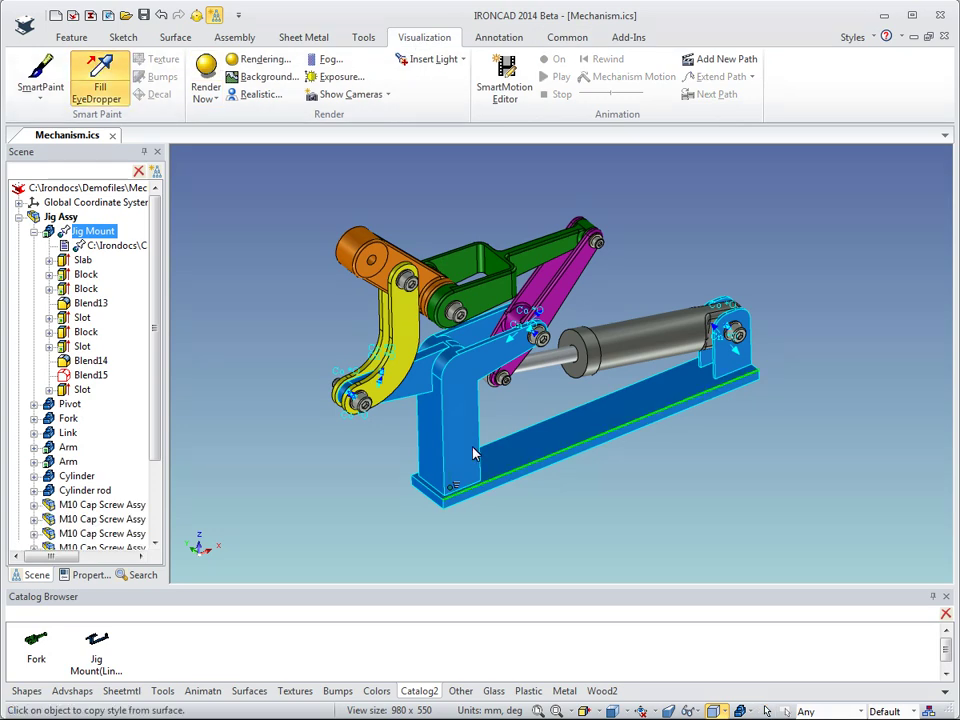
pyautogui.click(463, 451)
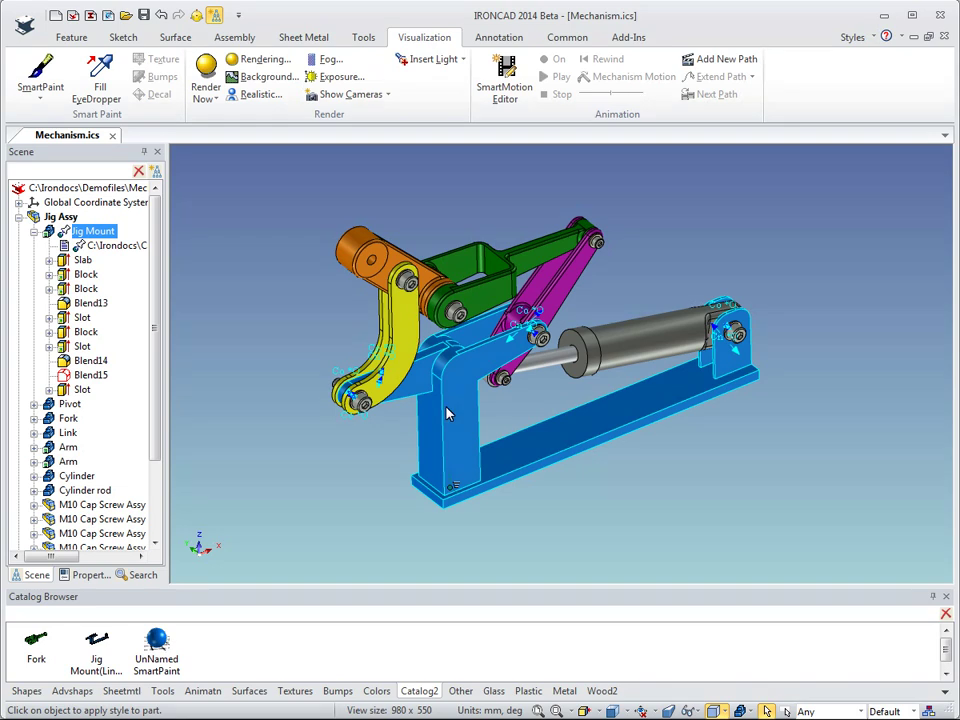
# Save the blue style to Catalog2 and repaint the Fork with it.
pyautogui.click(485, 291)
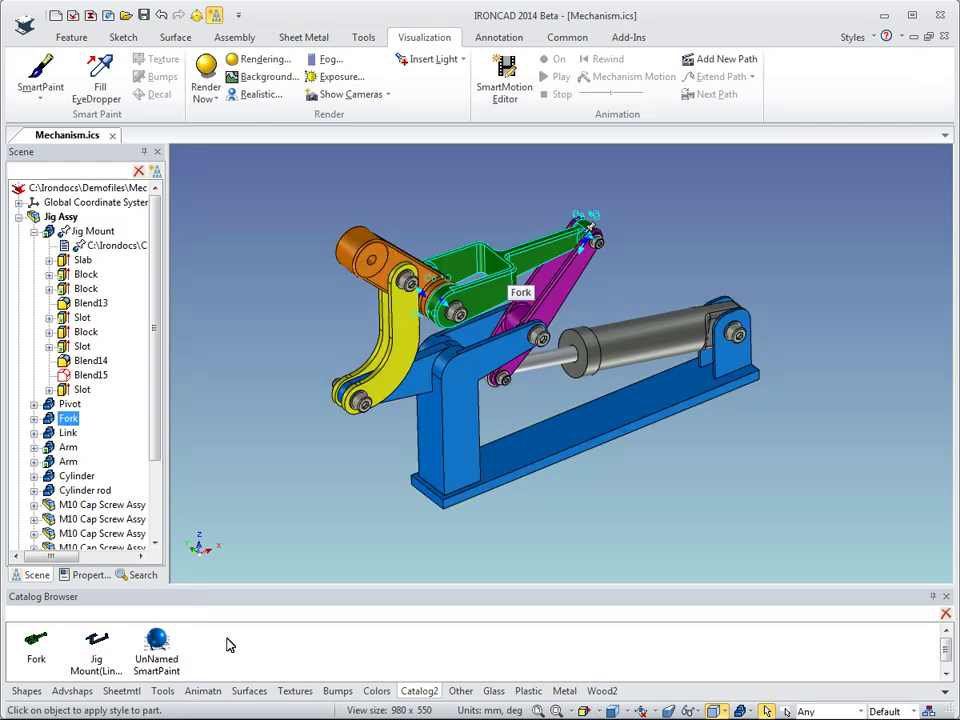
pyautogui.click(495, 281)
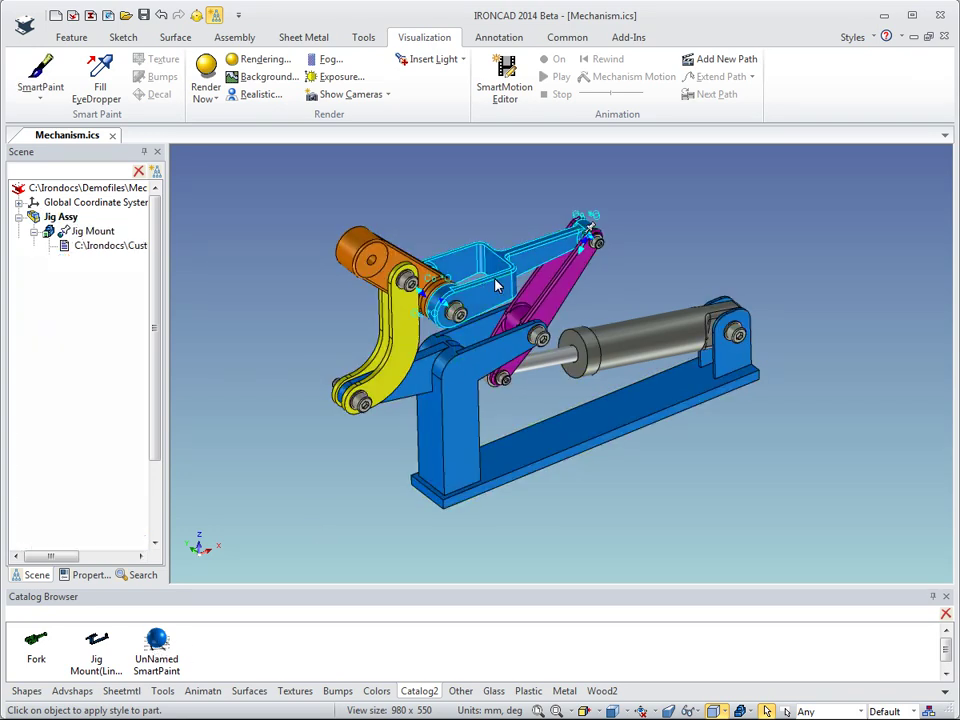
pyautogui.moveTo(649, 529); pyautogui.dragTo(566, 521, button='middle')
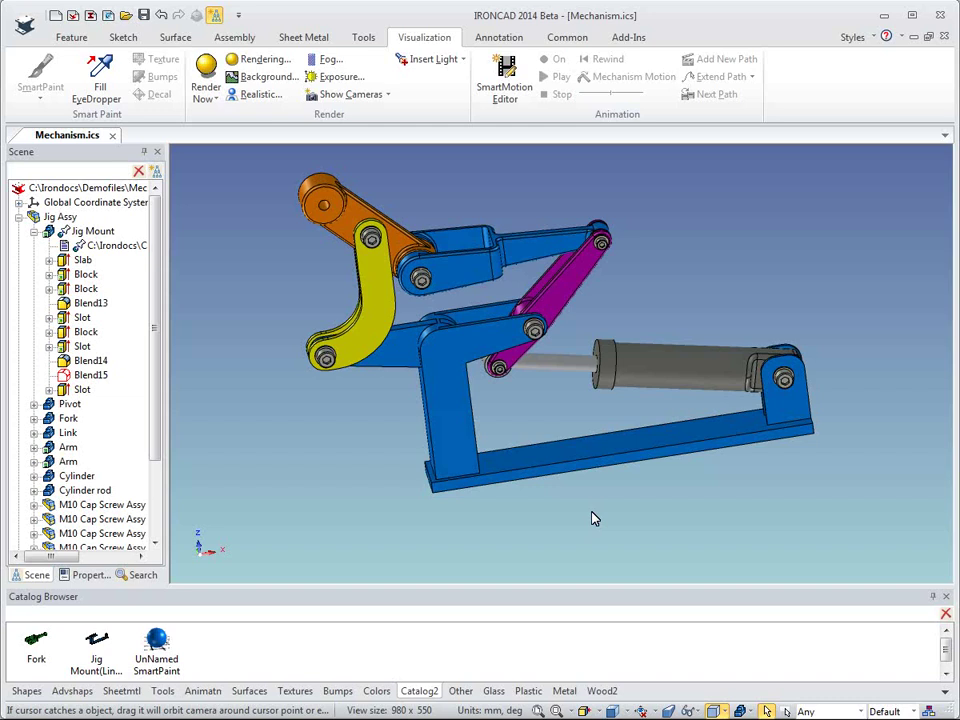